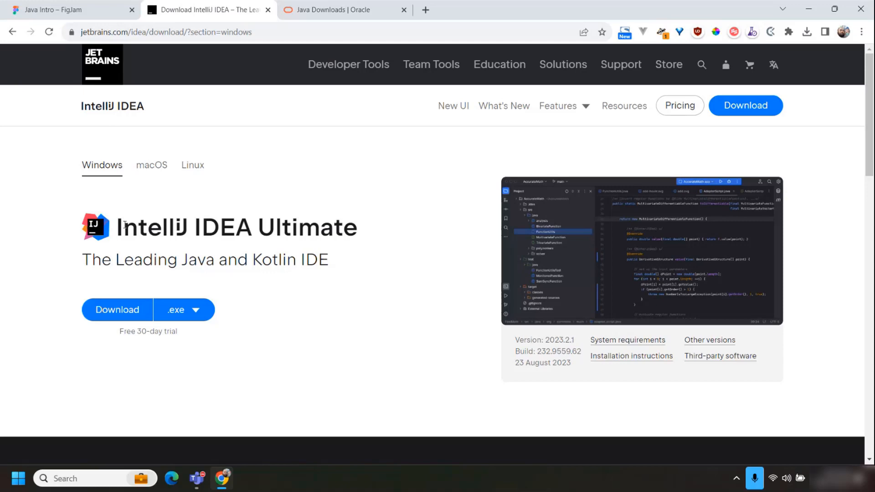
Download the free IntelliJ IDEA Community Edition .exe installer for Windows and check the browser's download progress.
left_click_drag(125, 225, 384, 221)
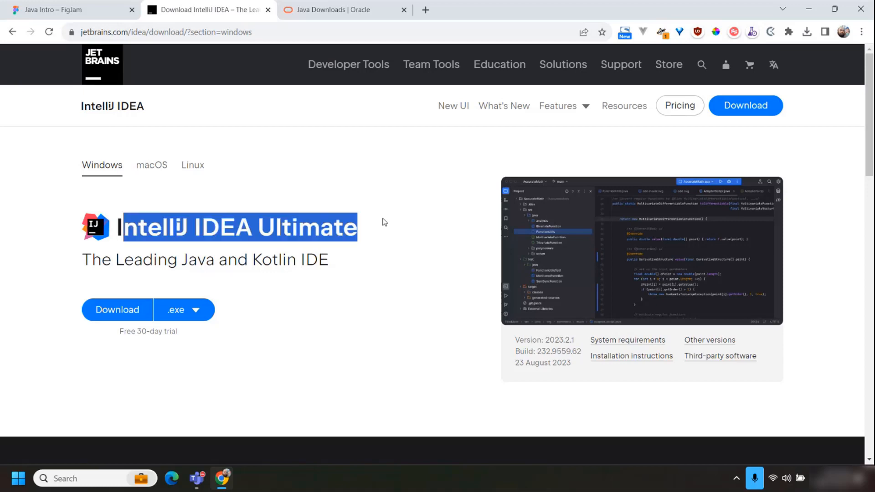
left_click(298, 242)
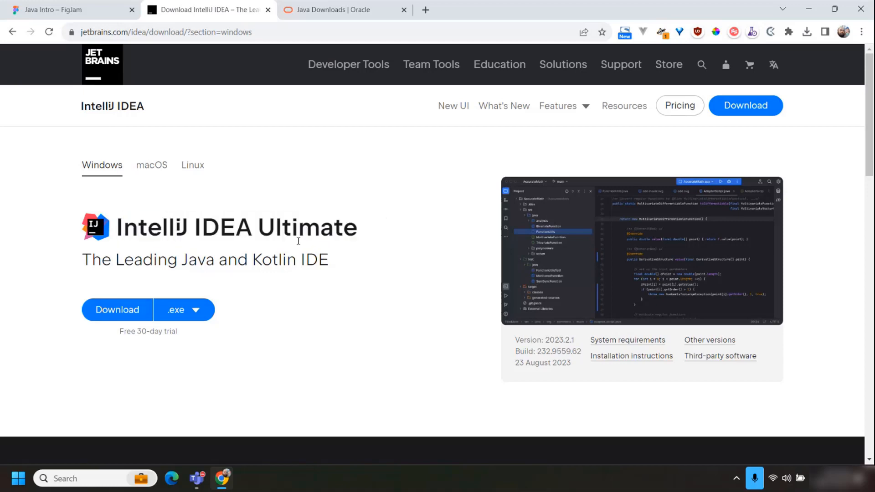
scroll(298, 241, "down", 8)
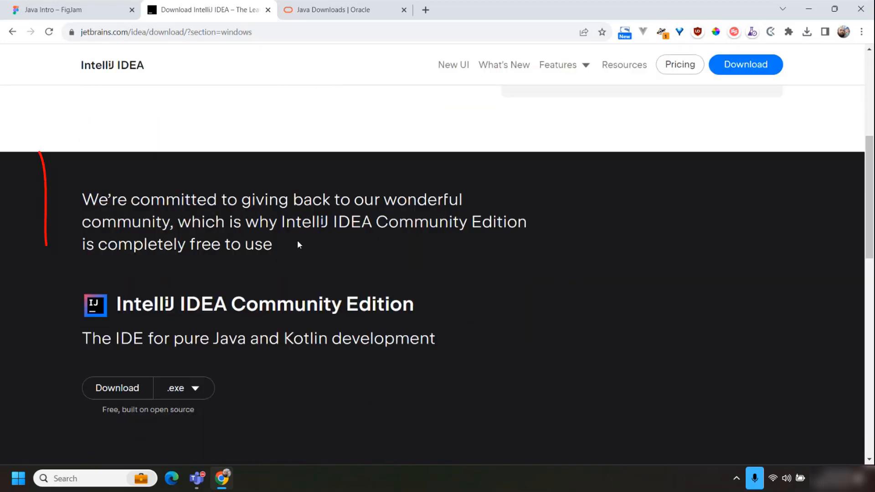
left_click_drag(36, 154, 423, 155)
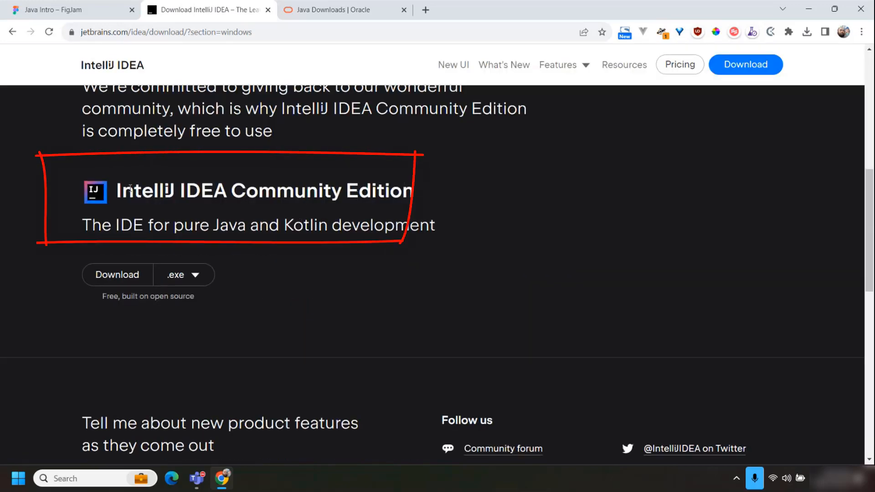
left_click_drag(141, 191, 483, 192)
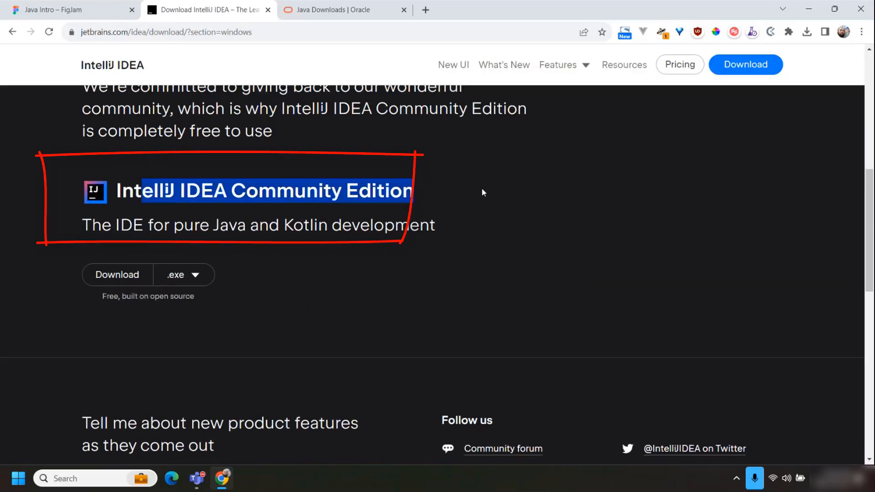
left_click(127, 281)
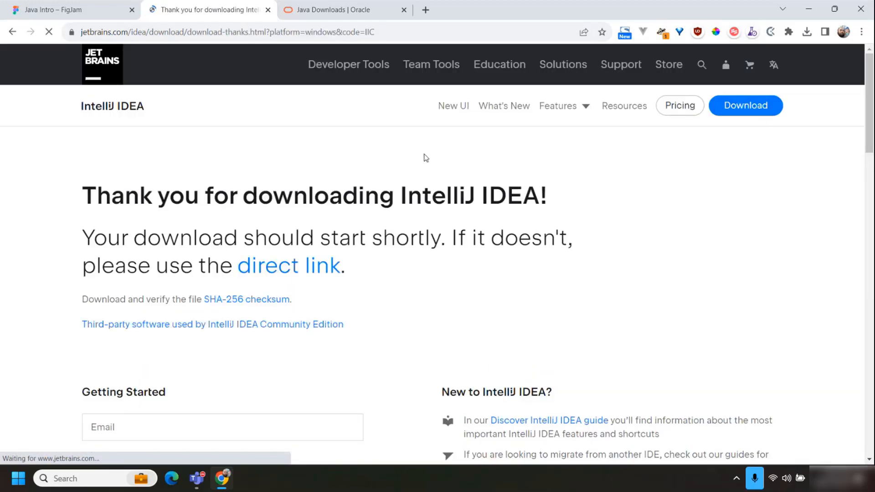
scroll(395, 199, "down", 4)
scroll(395, 199, "up", 4)
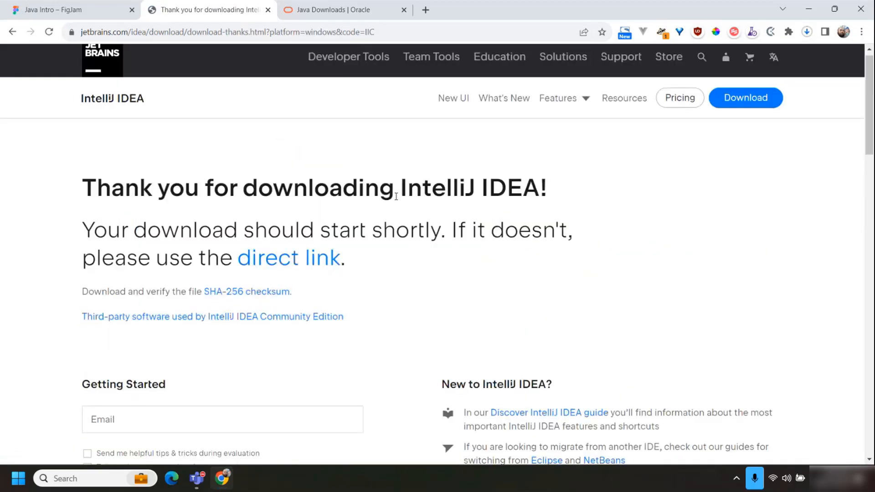
scroll(395, 198, "down", 1)
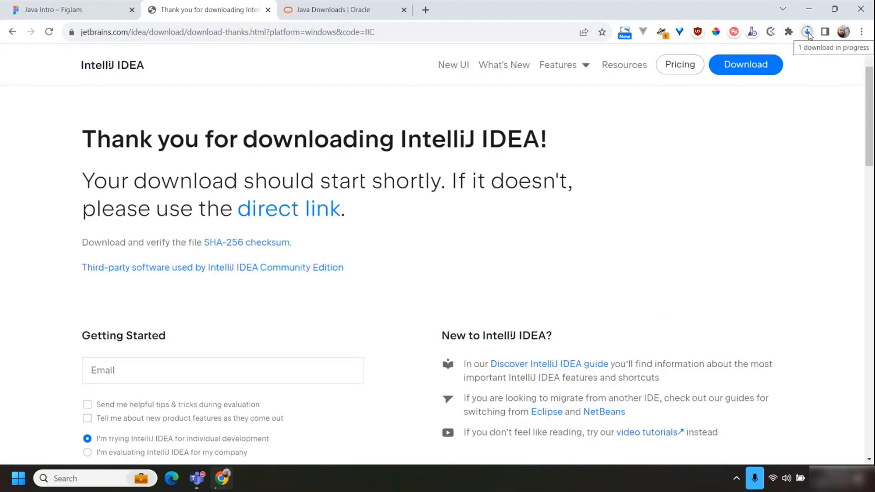
left_click(809, 33)
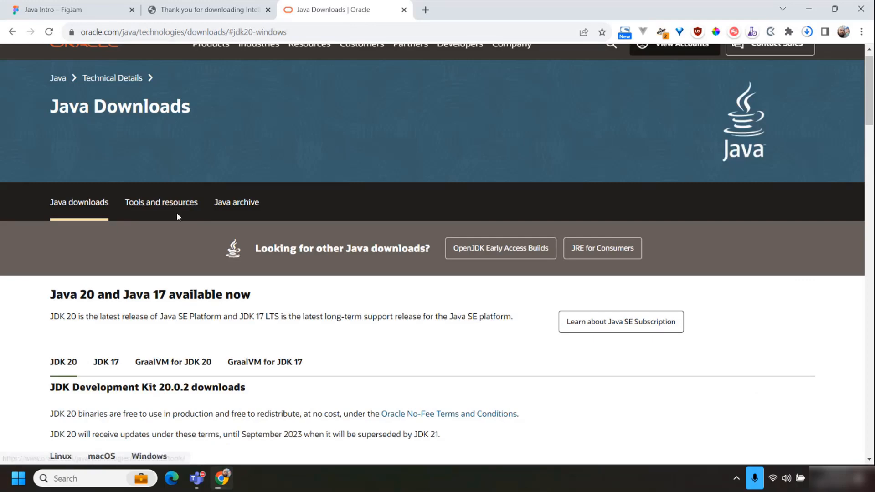
Download the JDK 20 x64 MSI Installer for Windows from Oracle's Java Downloads page.
scroll(176, 213, "down", 3)
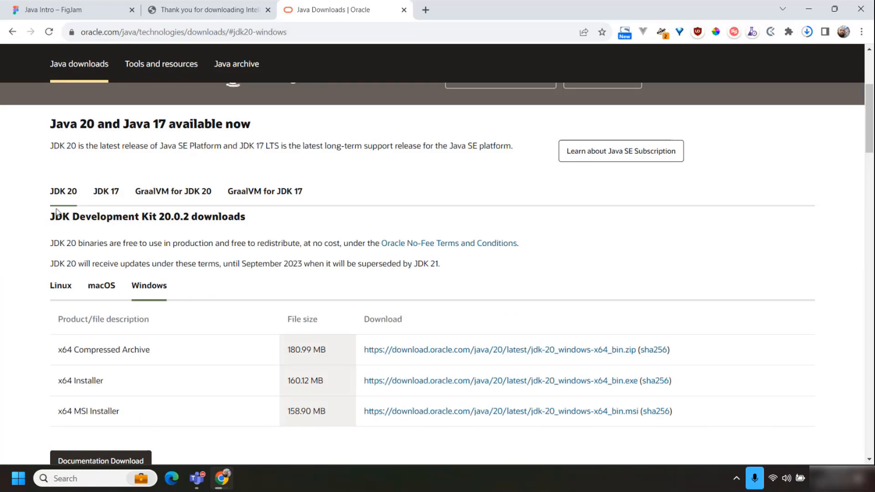
scroll(57, 214, "up", 3)
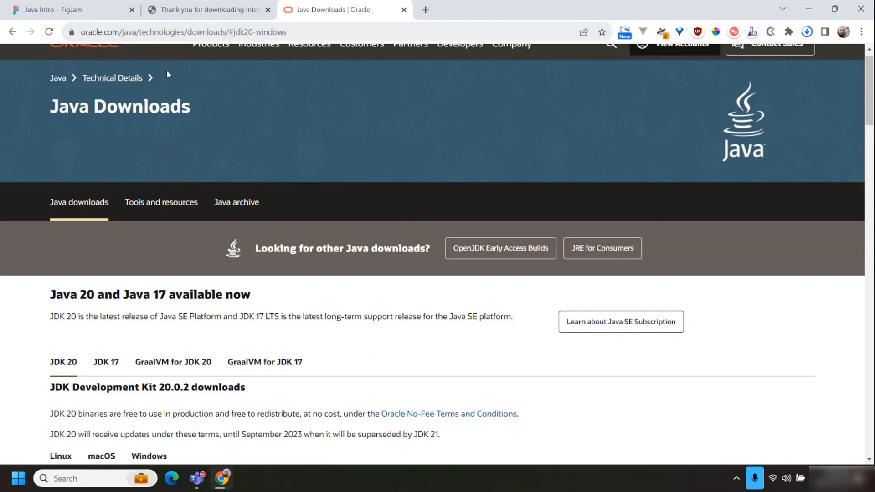
scroll(283, 246, "down", 6)
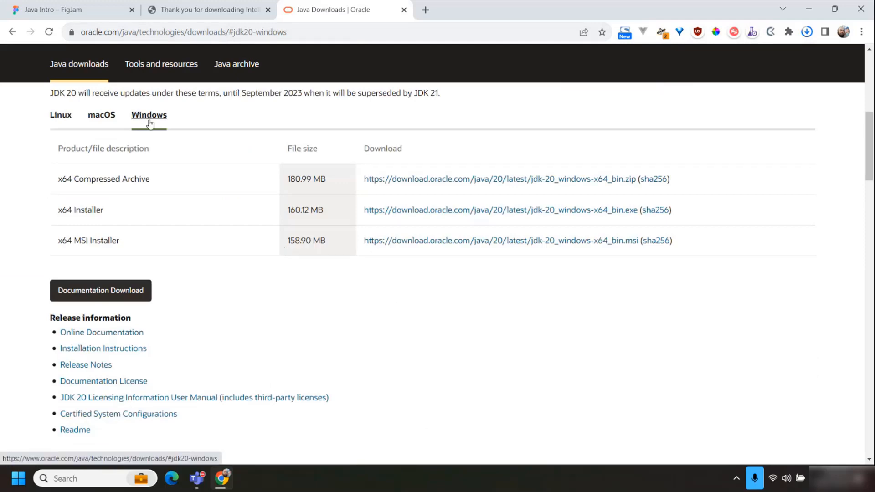
scroll(117, 248, "down", 3)
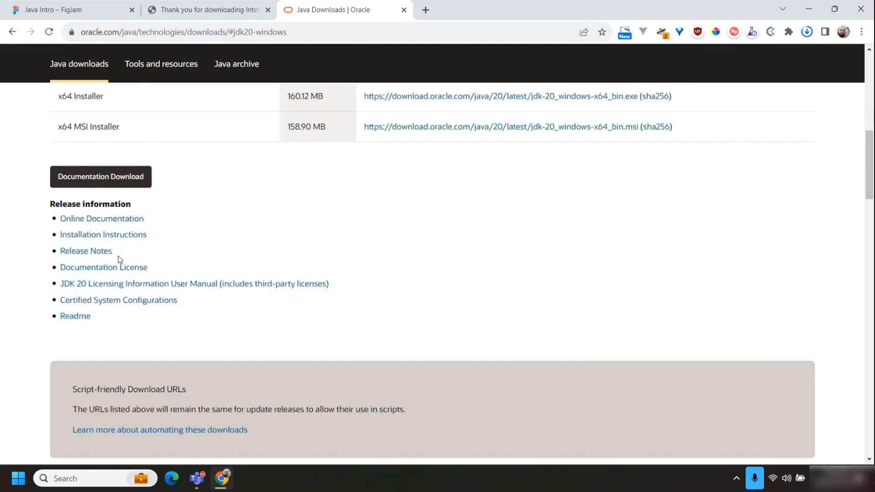
scroll(118, 251, "up", 3)
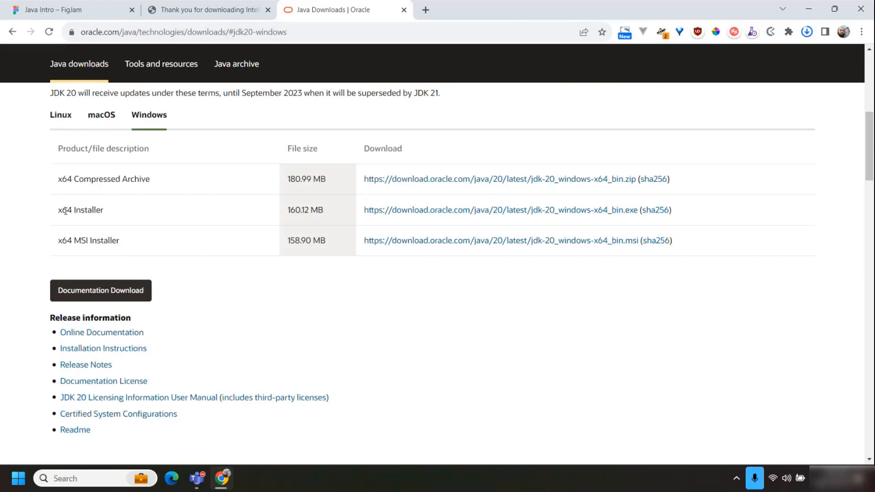
left_click_drag(66, 211, 465, 215)
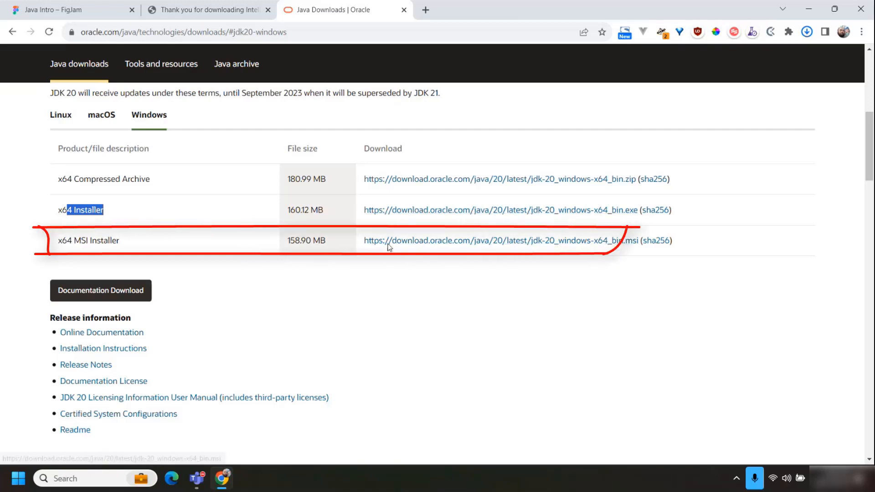
left_click(573, 241)
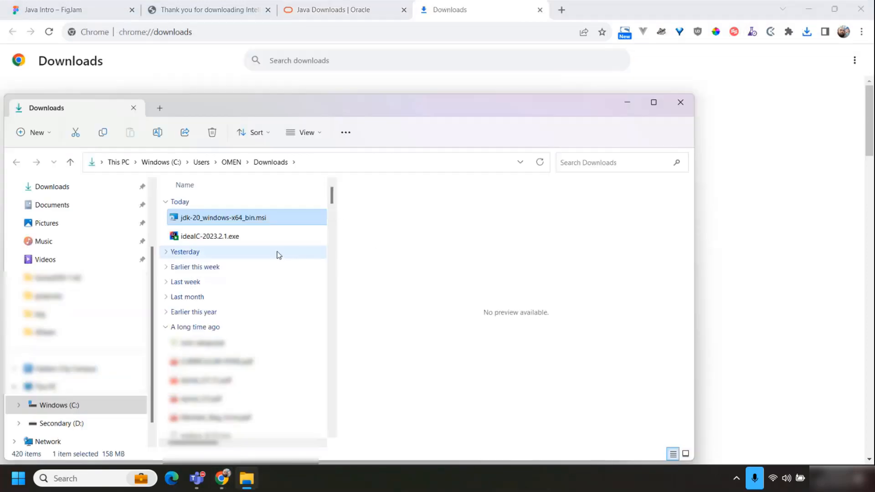
Run jdk-20_windows-x64_bin.msi and install the JDK in C:\Program Files\Java\jdk-20\, closing the wizard at the end.
mouse_move(216, 222)
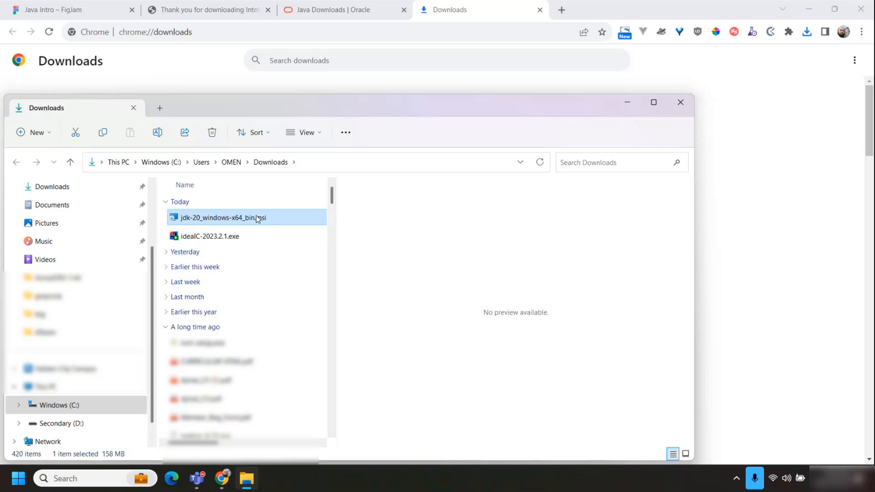
mouse_move(244, 221)
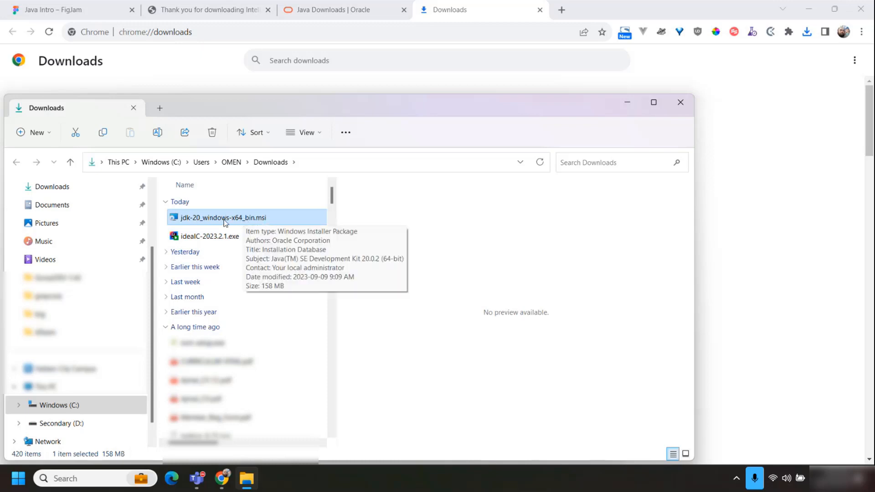
double_click(224, 218)
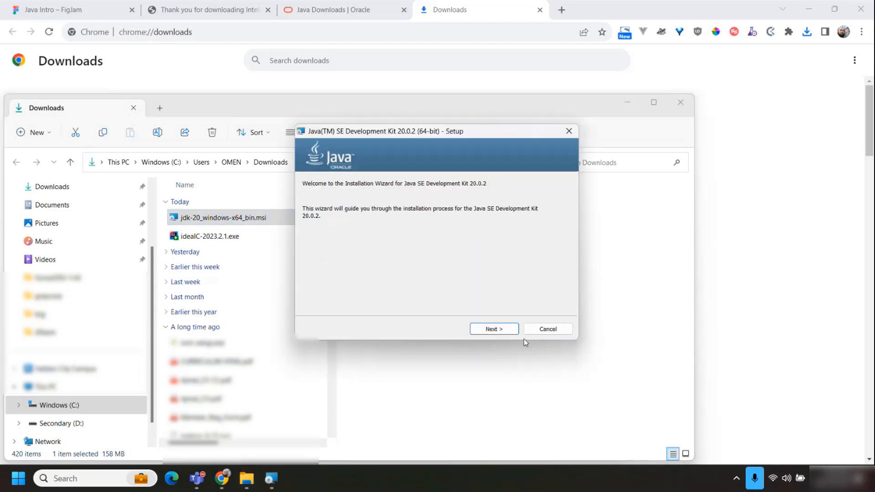
left_click(503, 336)
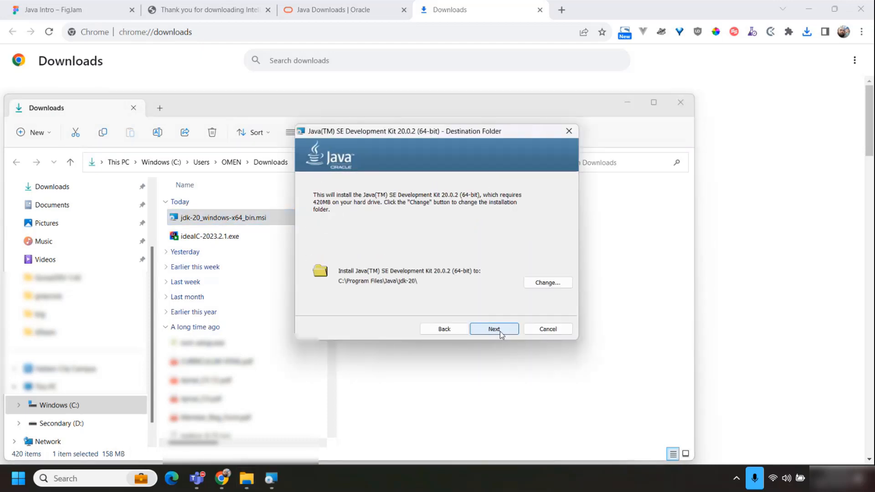
left_click(500, 331)
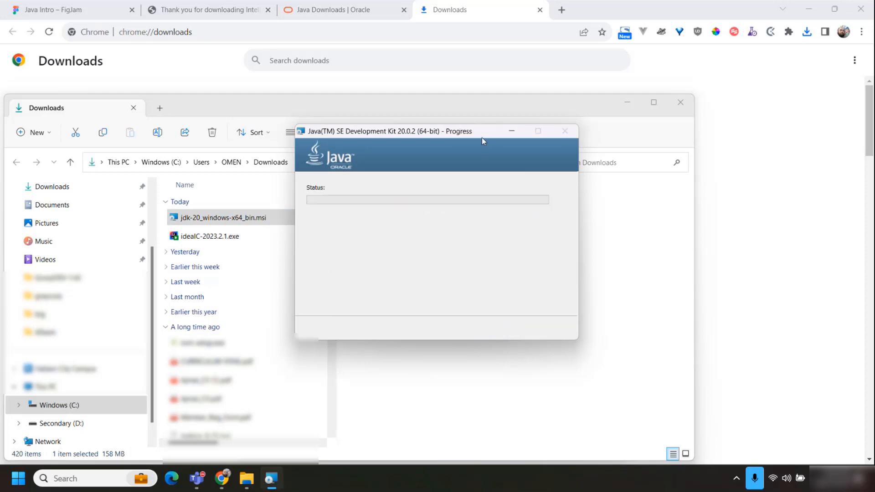
left_click_drag(482, 138, 502, 83)
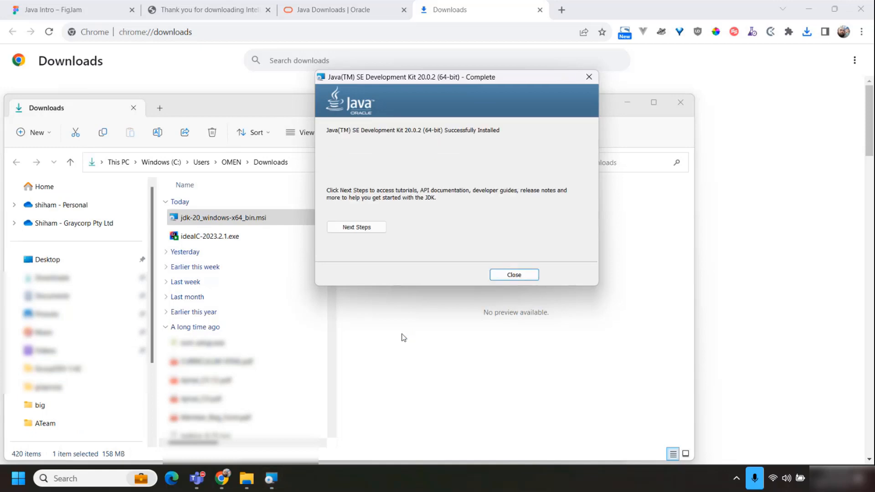
left_click(520, 276)
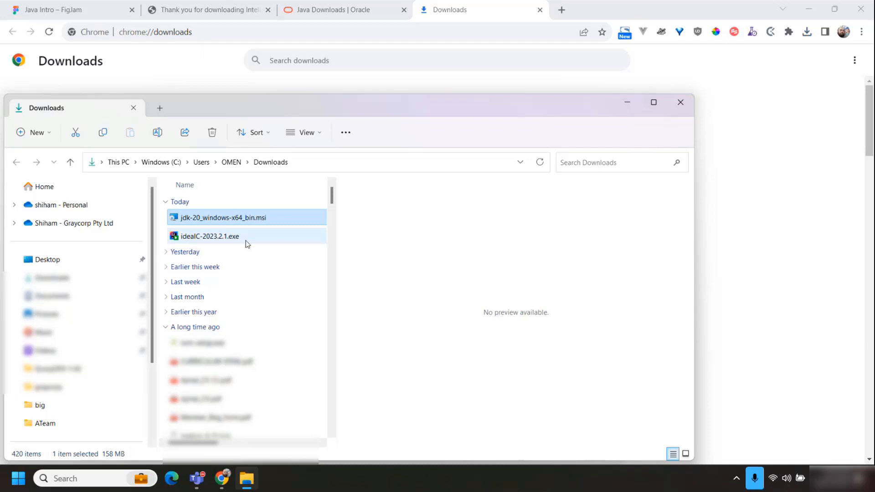
Run ideaIC-2023.2.1.exe and uninstall IntelliJ IDEA Community Edition 2022.2, including its caches, local history, settings and installed plugins.
double_click(212, 241)
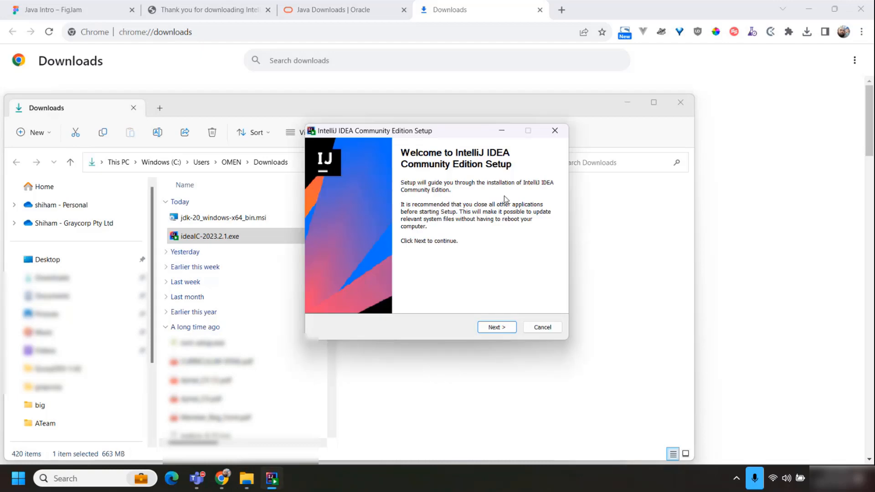
left_click(510, 332)
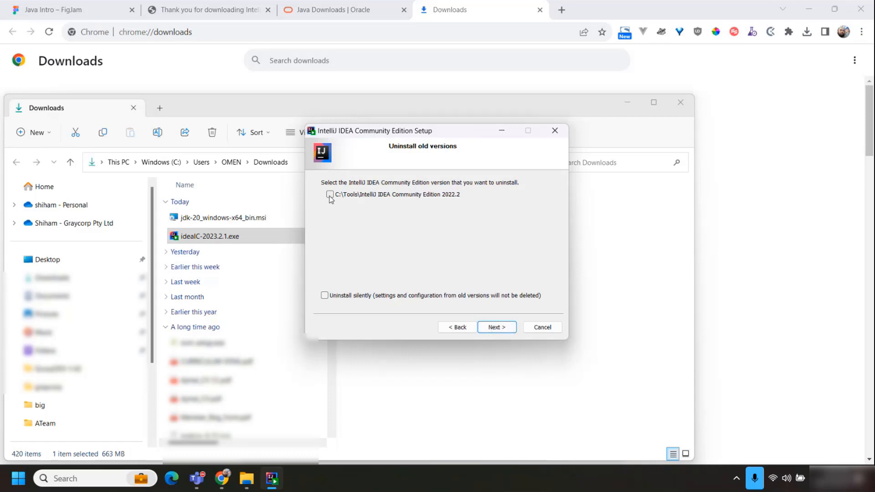
left_click(330, 196)
left_click(500, 329)
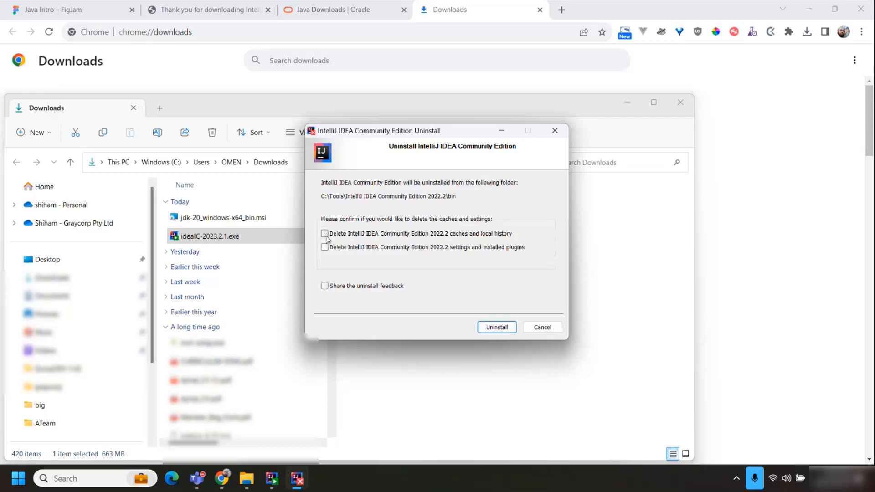
left_click(324, 234)
left_click(325, 247)
left_click(500, 328)
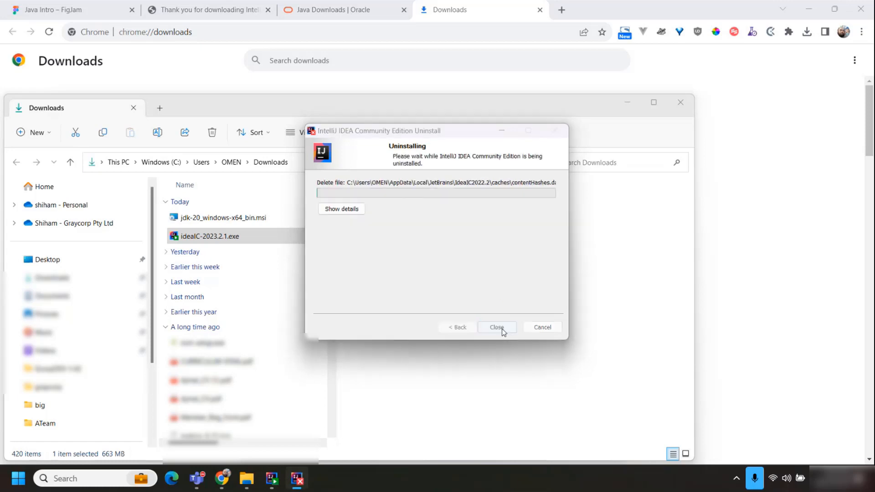
left_click(505, 329)
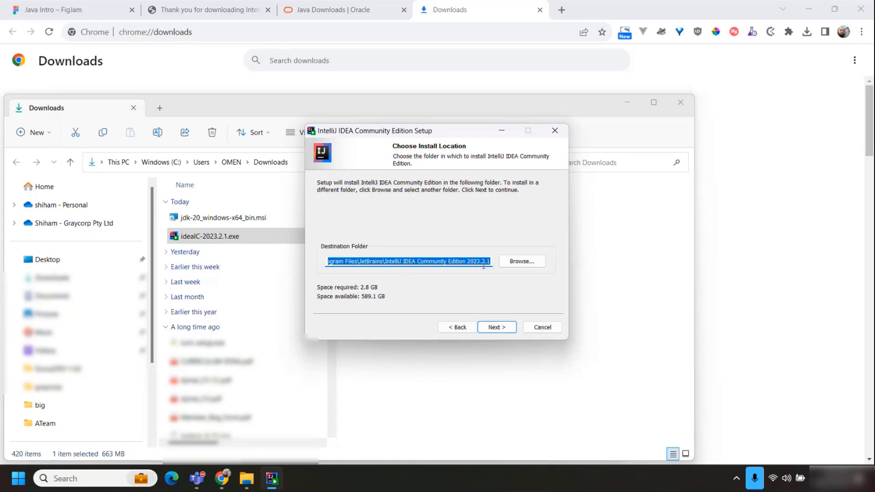
Install IntelliJ IDEA in the default folder with a desktop shortcut, "bin" folder in PATH and .java association, choosing to reboot manually.
left_click(495, 328)
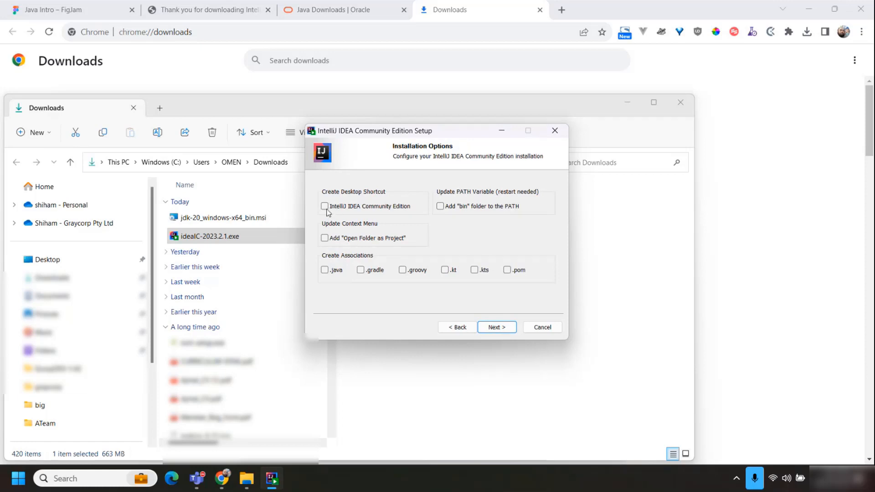
left_click(441, 208)
left_click(324, 270)
left_click(325, 206)
left_click(505, 332)
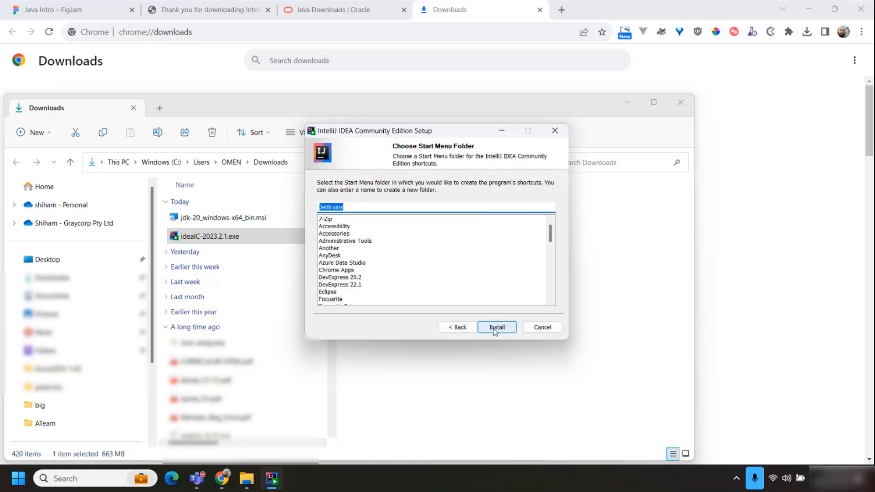
left_click(493, 329)
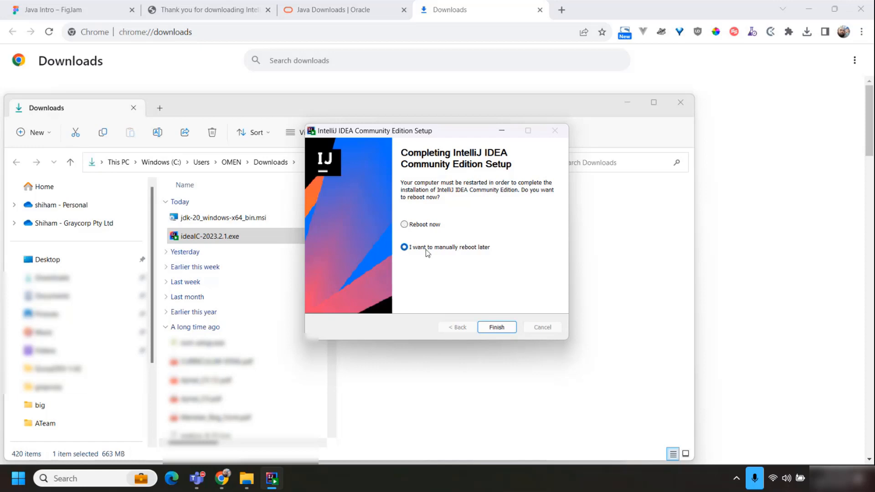
left_click(500, 330)
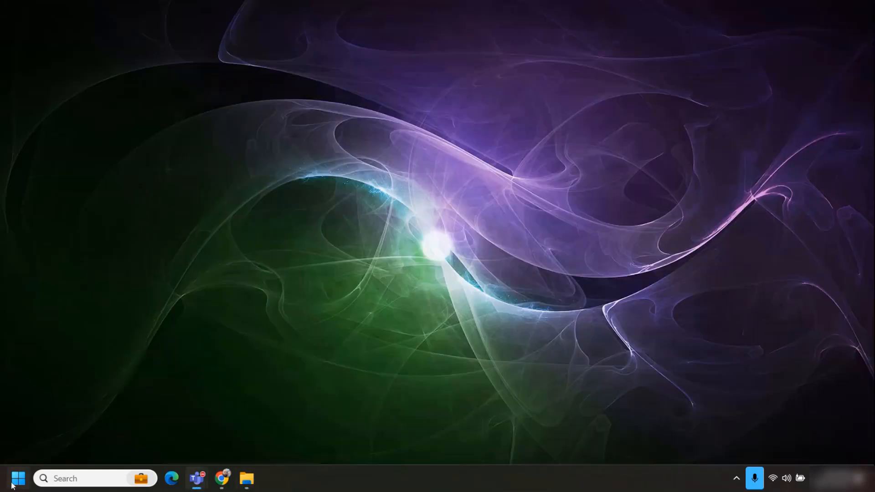
Search Windows for "intel" and launch IntelliJ IDEA Community Edition 2023.2.1.
left_click(18, 479)
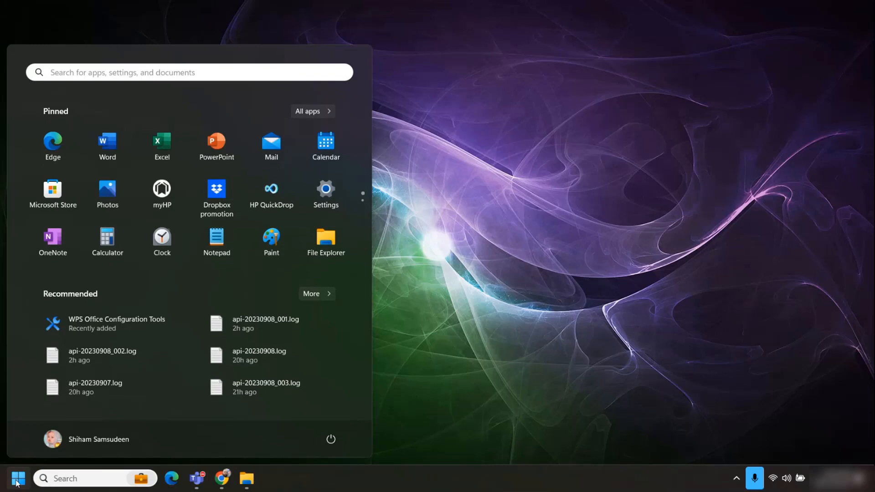
type("intel")
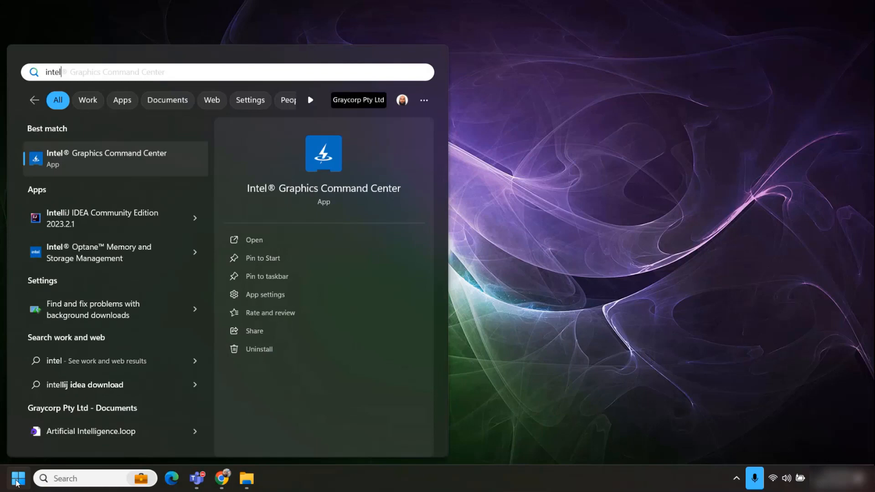
left_click(127, 222)
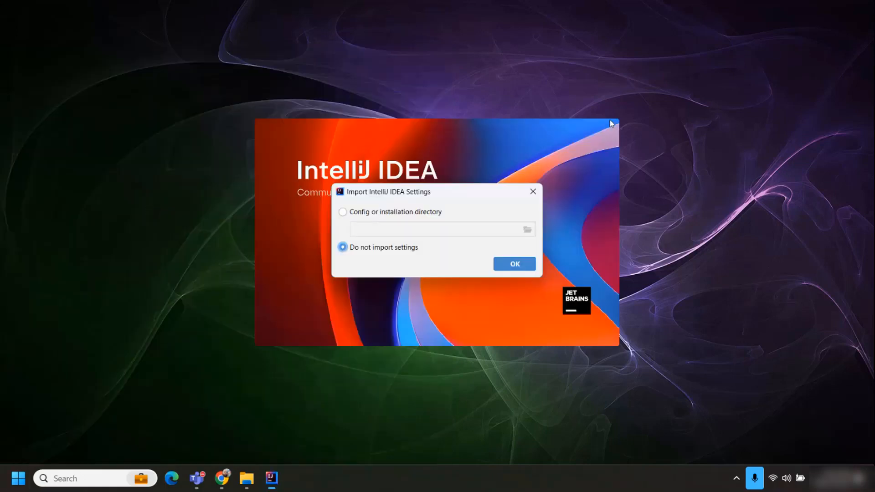
Start without importing settings and create a Java project named HelloWorld with the IntelliJ build system, JDK 20 and sample code.
left_click(519, 263)
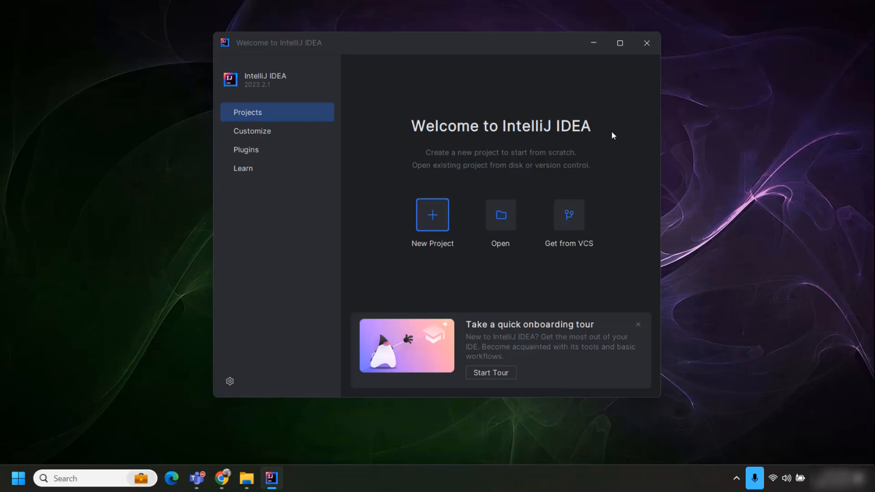
left_click(620, 43)
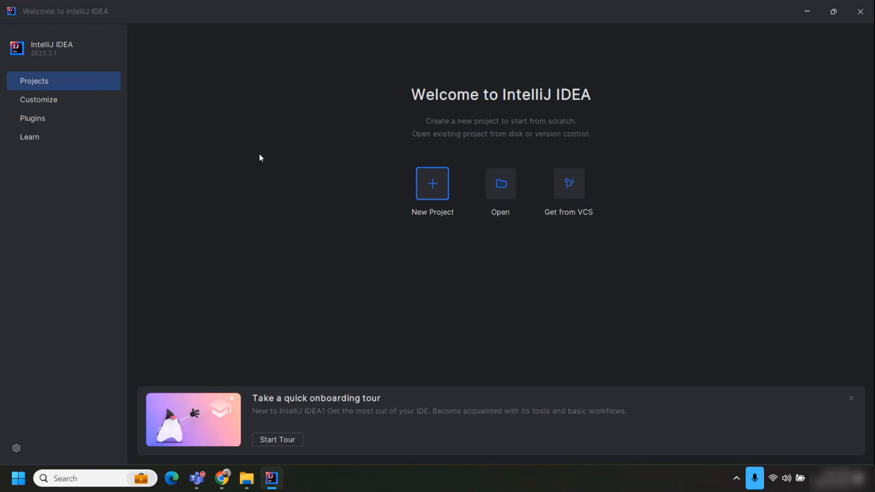
left_click(424, 185)
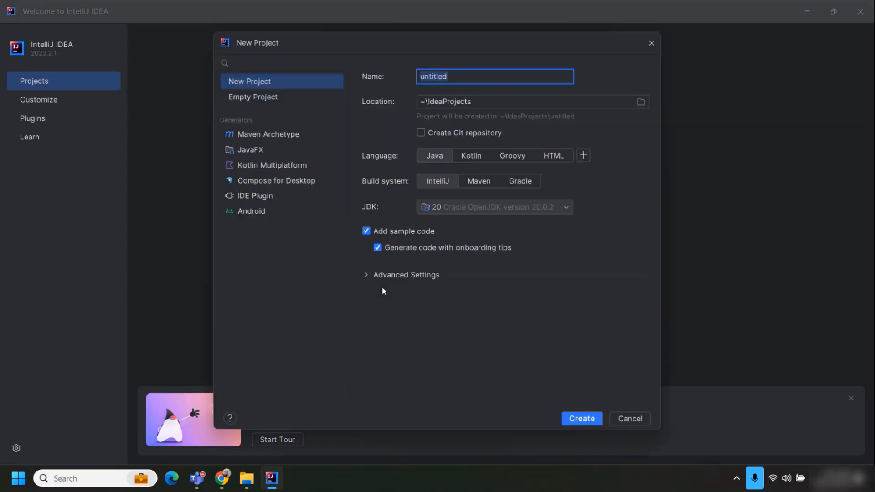
type("Hello World")
left_click(590, 420)
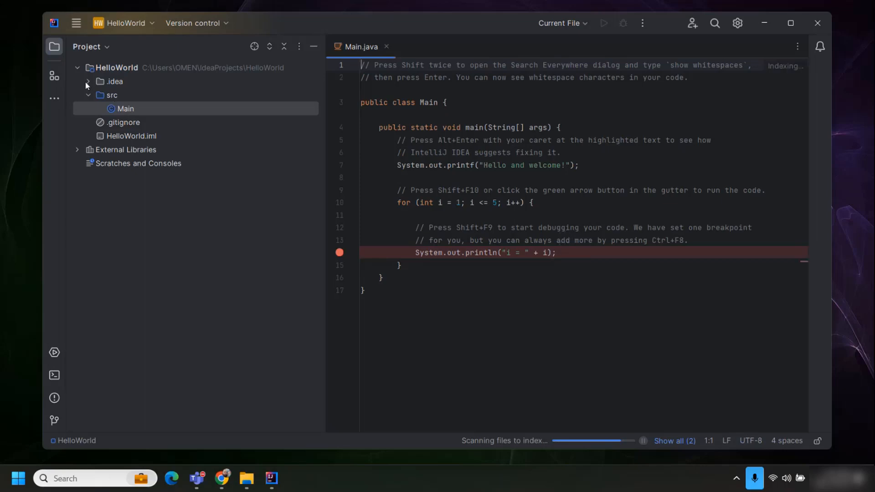
Open the Main class from the src folder and narrow the project tree to give the code editor more width.
double_click(131, 110)
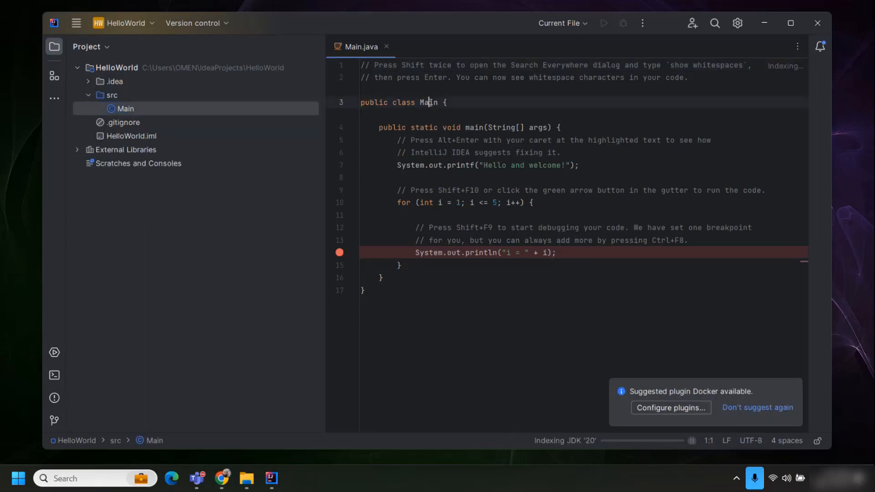
double_click(428, 102)
left_click_drag(325, 136, 221, 134)
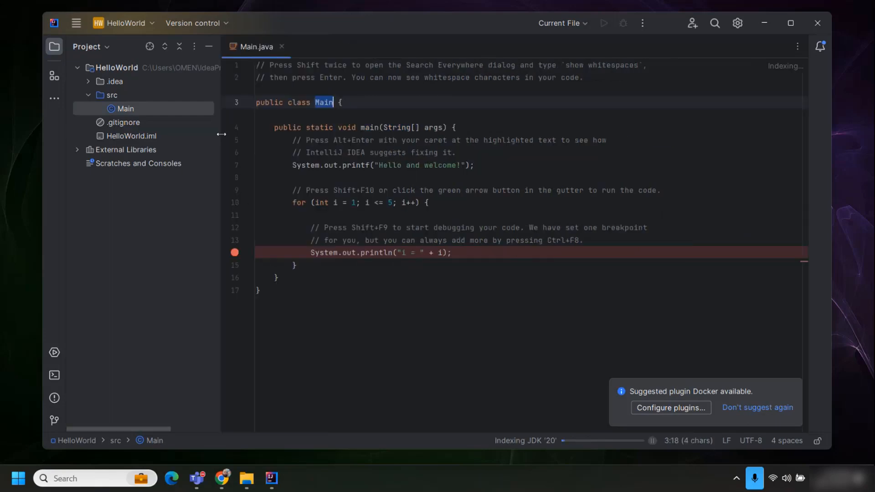
Delete the comment lines above the print statement and the entire for loop with its comments from the main method.
left_click_drag(288, 137, 593, 153)
key("Delete")
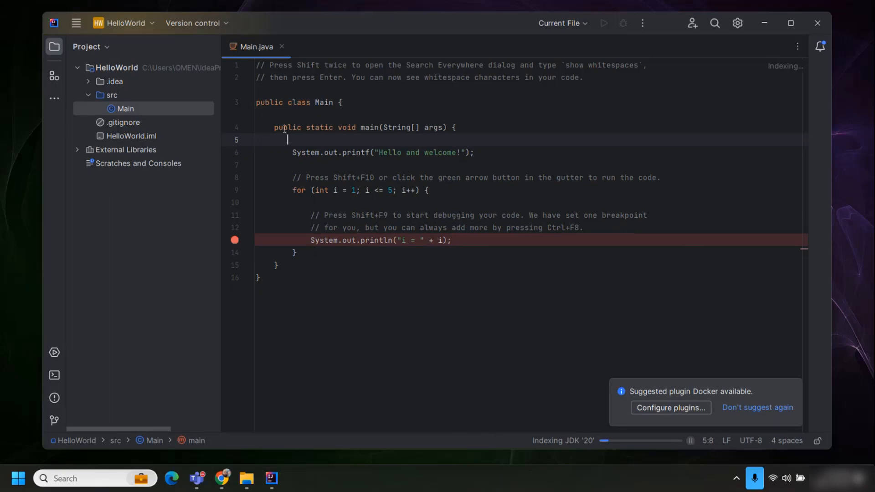
left_click_drag(291, 178, 300, 253)
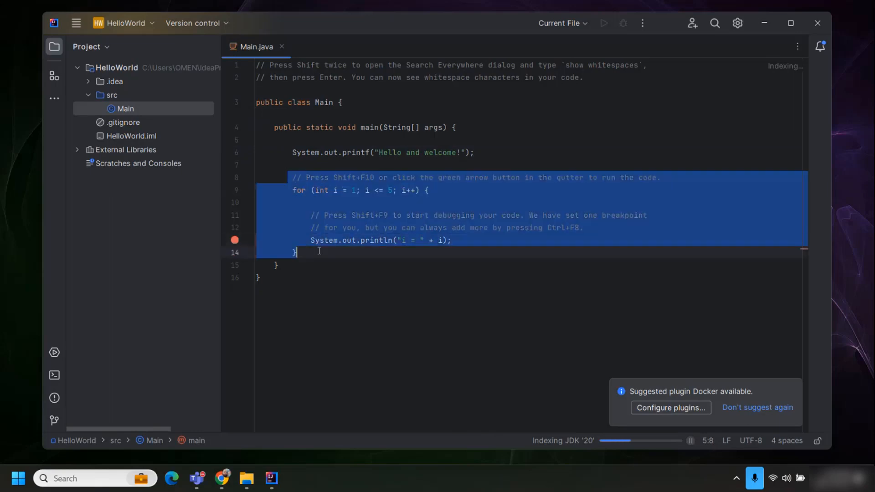
key("Delete")
Change printf to println in the "Hello and welcome!" statement of the main method.
left_click(478, 153)
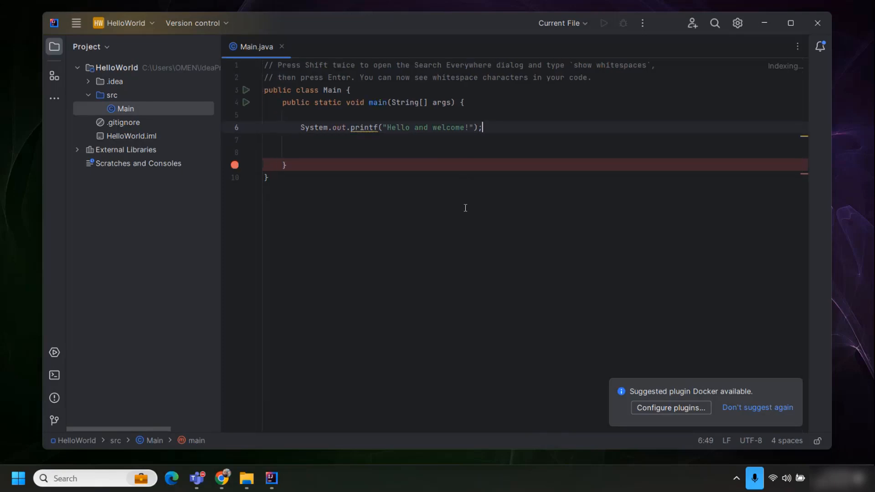
left_click(513, 113)
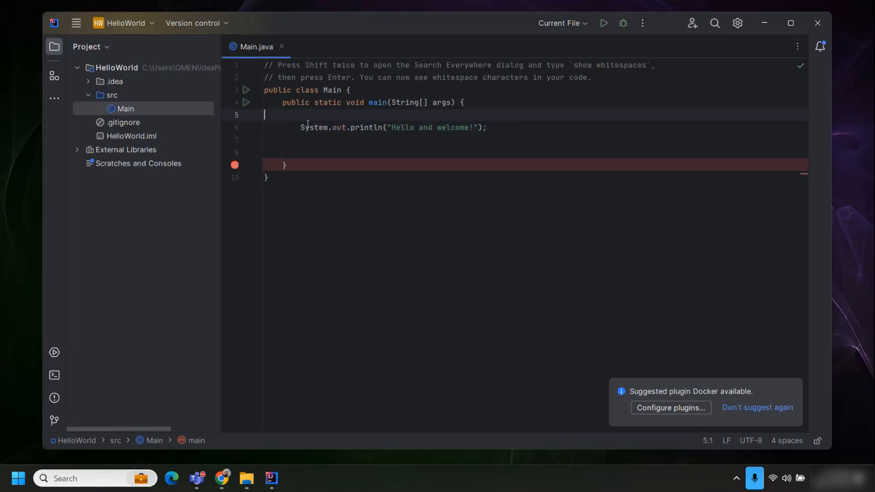
left_click_drag(299, 127, 382, 128)
left_click(551, 133)
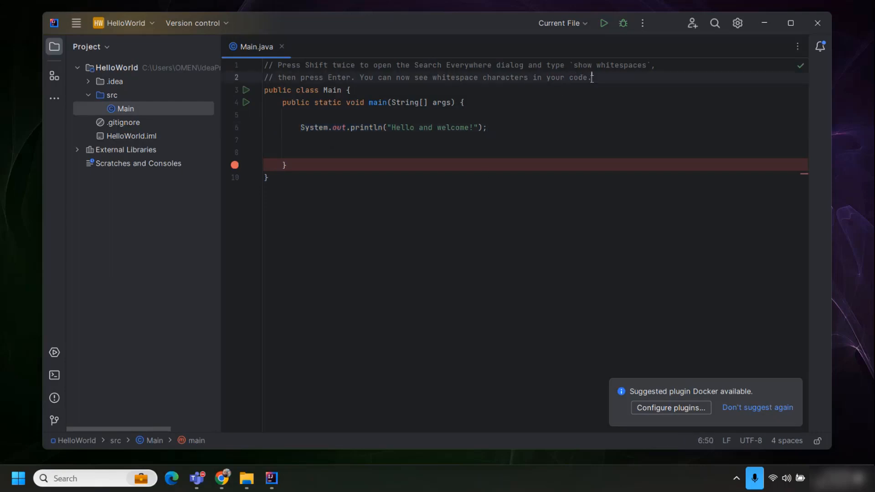
Delete the two comment lines above the Main class declaration together with the leftover empty line.
left_click_drag(592, 77, 101, 64)
key("Delete")
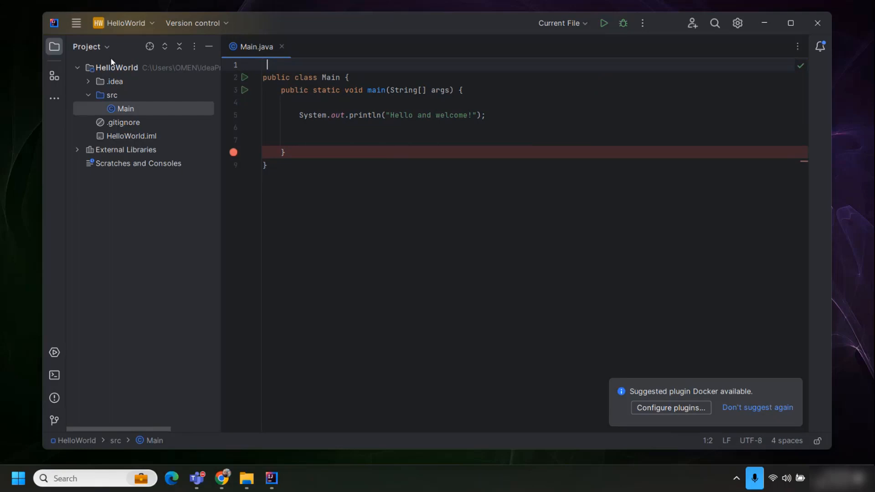
key("Delete")
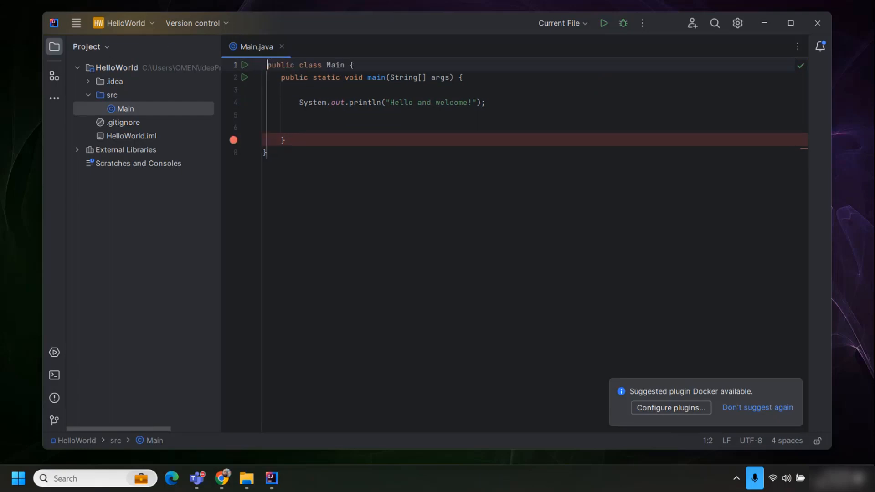
Examine the main method, its String[] args parameter and the System.out.println statement.
left_click_drag(369, 62, 300, 138)
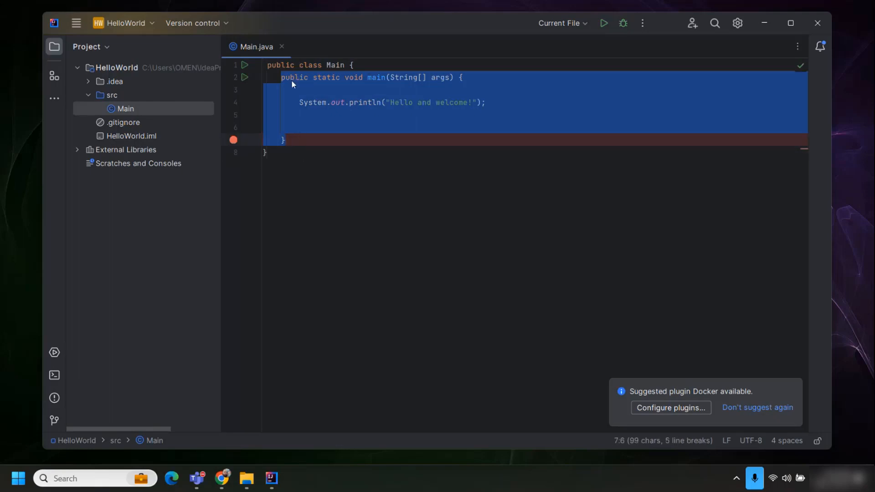
left_click_drag(451, 78, 391, 77)
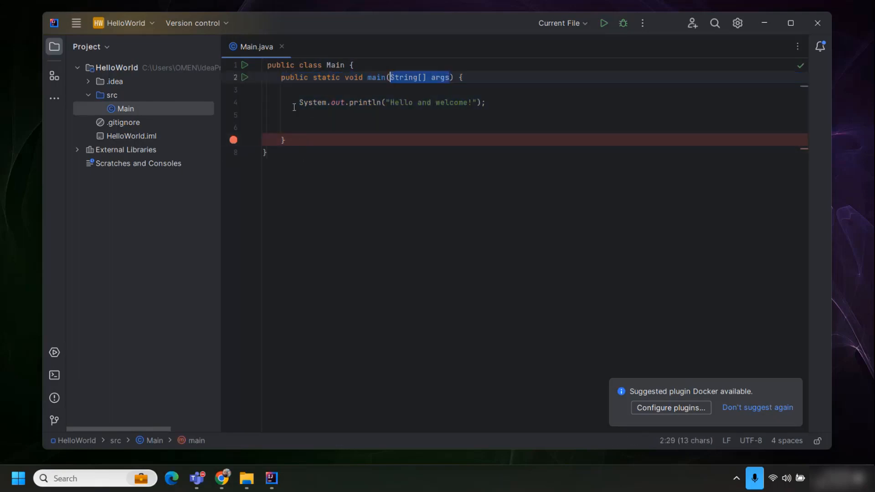
left_click_drag(294, 102, 539, 98)
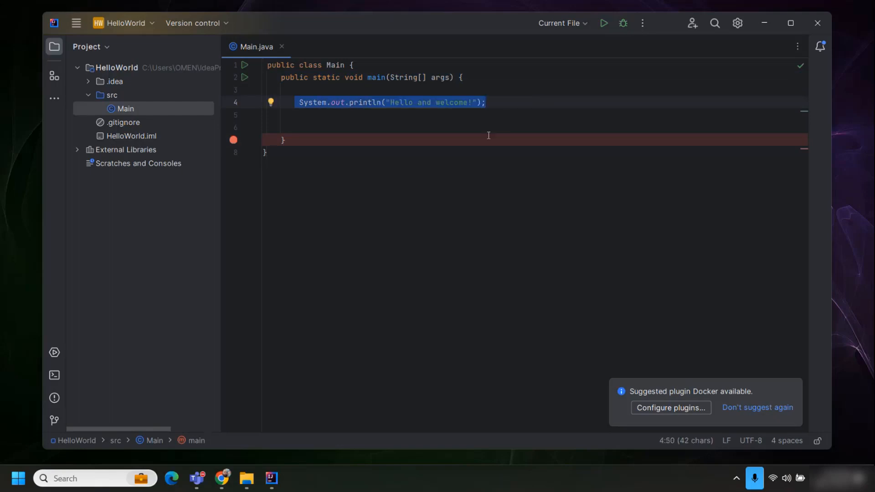
left_click(373, 115)
Run Main.java, maximize the IDE window and compare the printed console line with the println text.
left_click(605, 23)
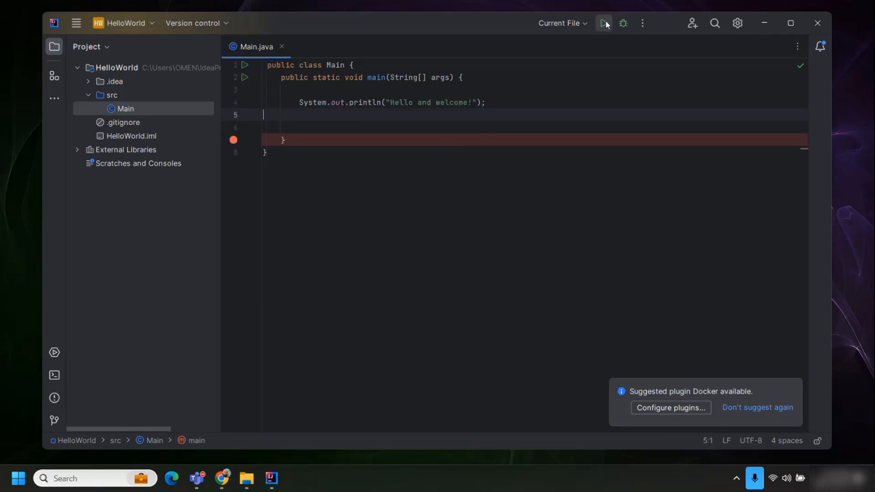
left_click(791, 23)
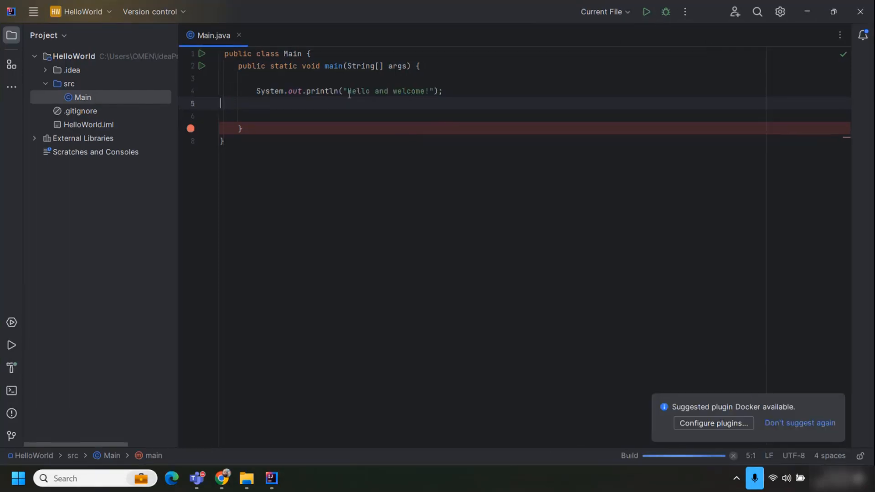
left_click_drag(347, 92, 425, 84)
left_click(426, 89)
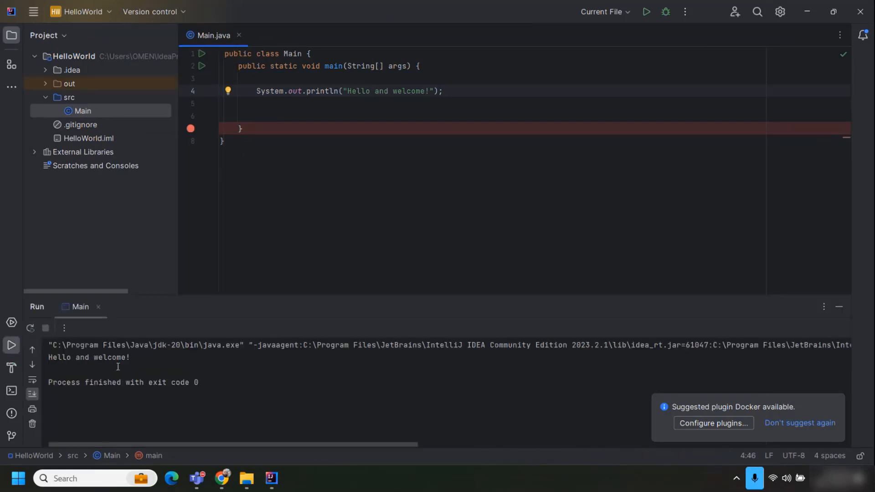
left_click_drag(145, 366, 166, 357)
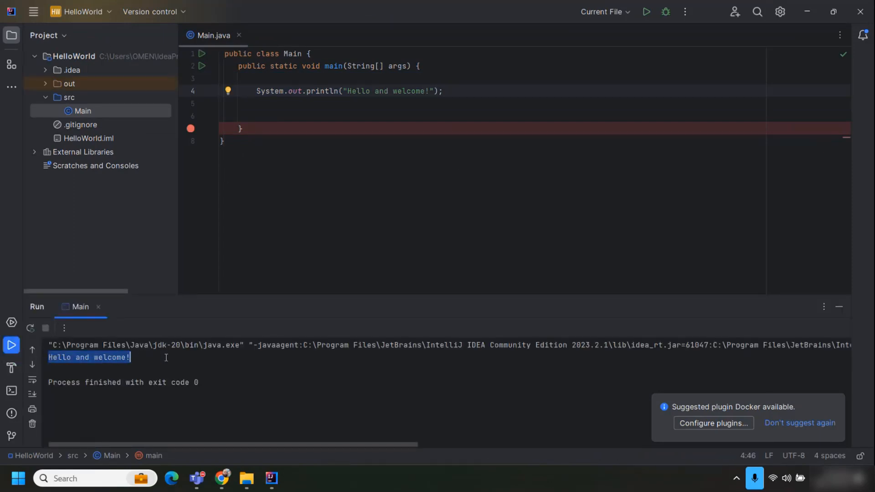